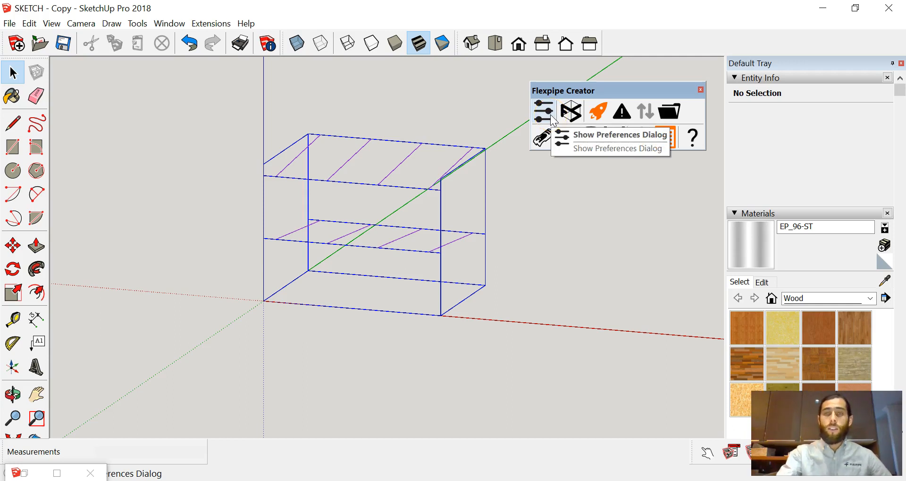
{"action": "left_click", "coordinate": [568, 115]}
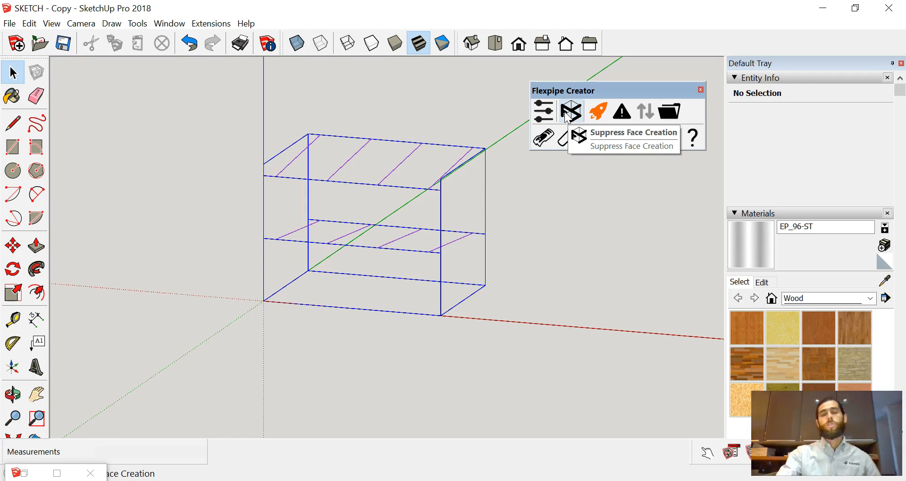
{"action": "left_click", "coordinate": [563, 198]}
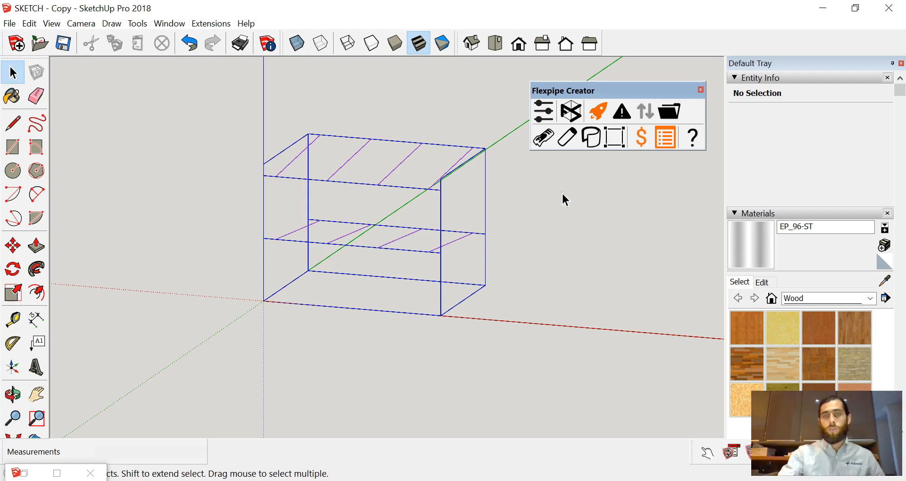
{"action": "scroll", "coordinate": [302, 278], "scroll_direction": "down", "scroll_amount": 2}
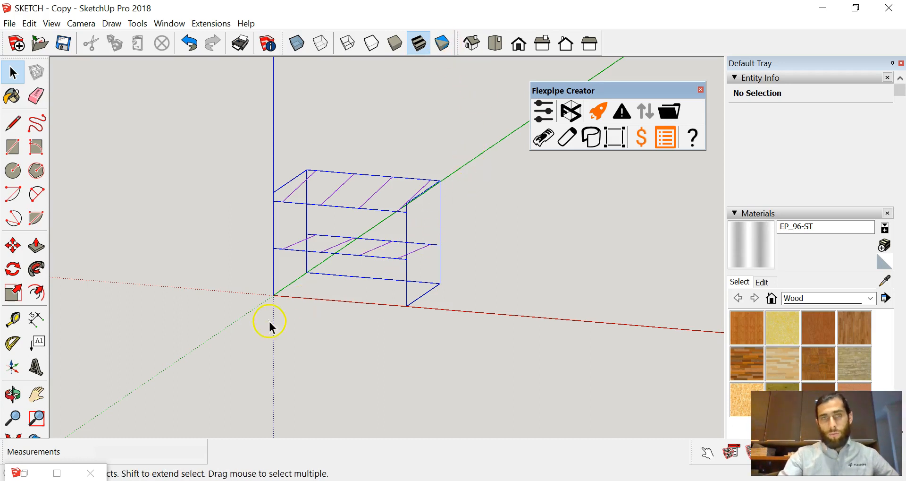
Step: Save the model and generate the pipes and connectors from the line sketch of the rack
{"action": "left_click", "coordinate": [65, 46]}
{"action": "left_click", "coordinate": [272, 158]}
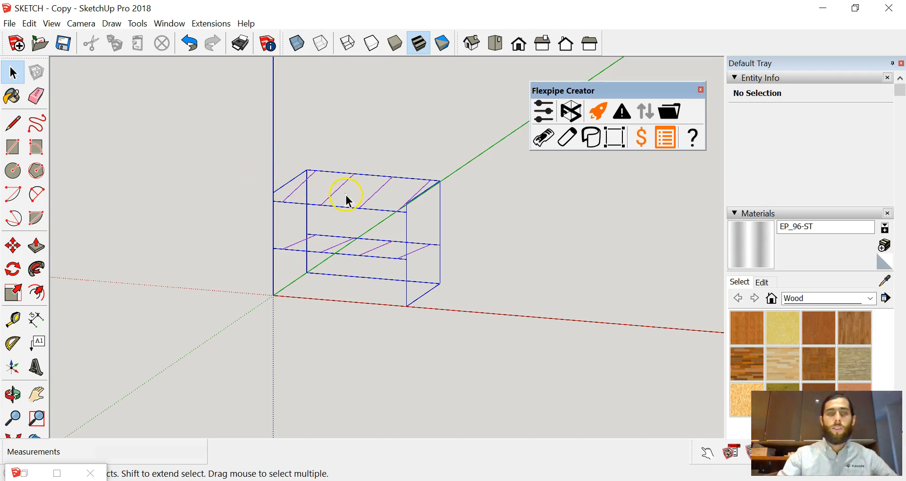
{"action": "left_click", "coordinate": [594, 113]}
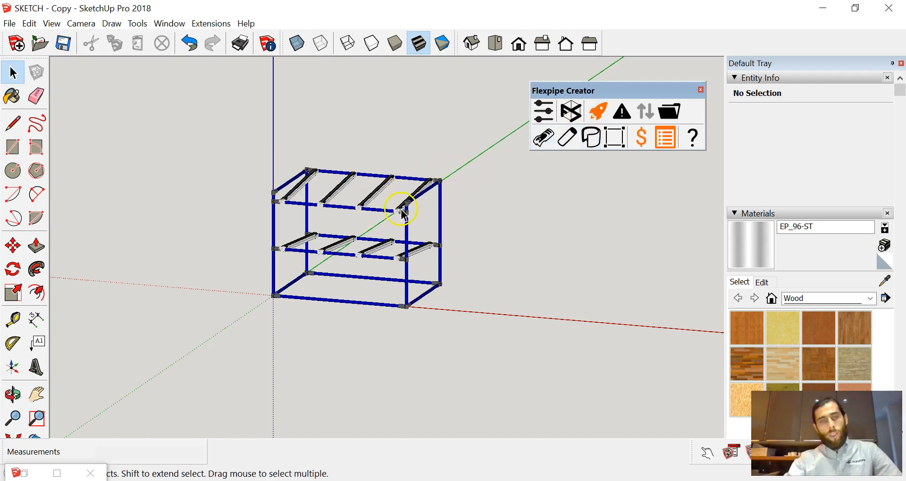
Step: Check the generated rack for conflicts between connectors and acknowledge the report
{"action": "middle_click_drag", "start_coordinate": [491, 215], "coordinate": [374, 212]}
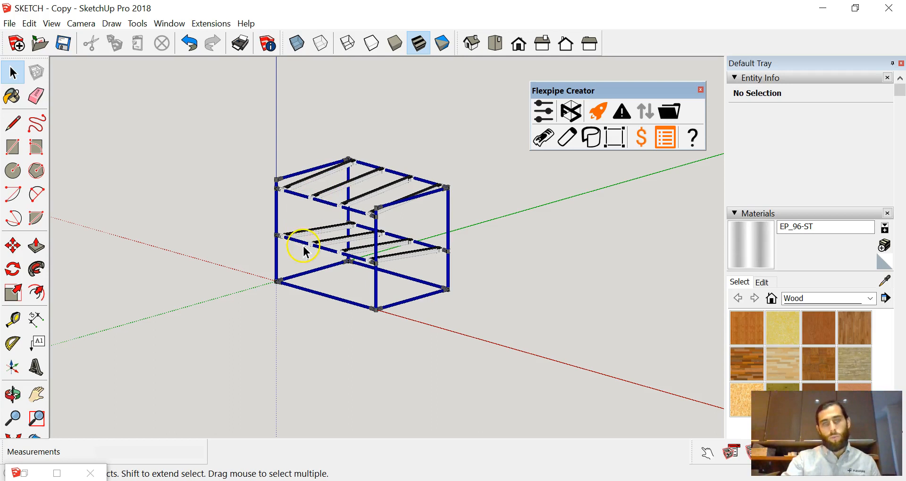
{"action": "scroll", "coordinate": [302, 245], "scroll_direction": "up", "scroll_amount": 2}
{"action": "mouse_move", "coordinate": [514, 204]}
{"action": "middle_mouse_down"}
{"action": "mouse_move", "coordinate": [461, 221]}
{"action": "mouse_move", "coordinate": [366, 209]}
{"action": "mouse_move", "coordinate": [516, 198]}
{"action": "middle_mouse_up"}
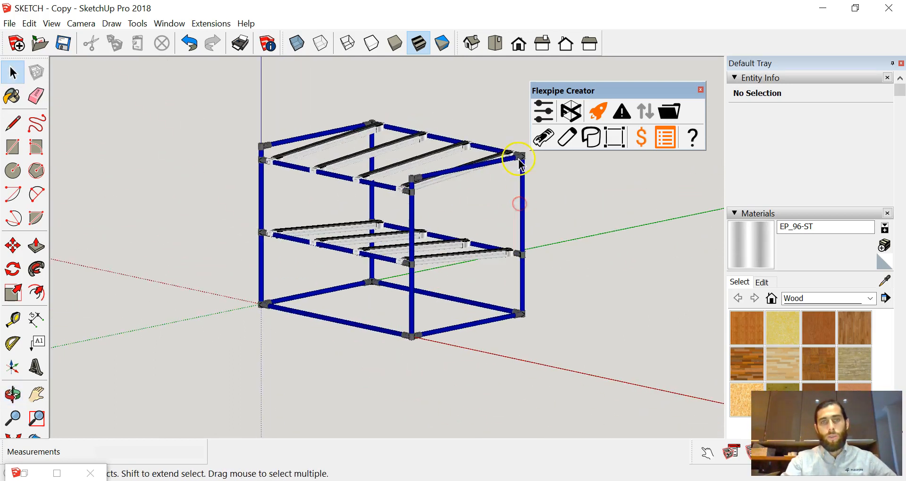
{"action": "middle_click_drag", "start_coordinate": [466, 299], "coordinate": [433, 330]}
{"action": "scroll", "coordinate": [367, 275], "scroll_direction": "down", "scroll_amount": 1}
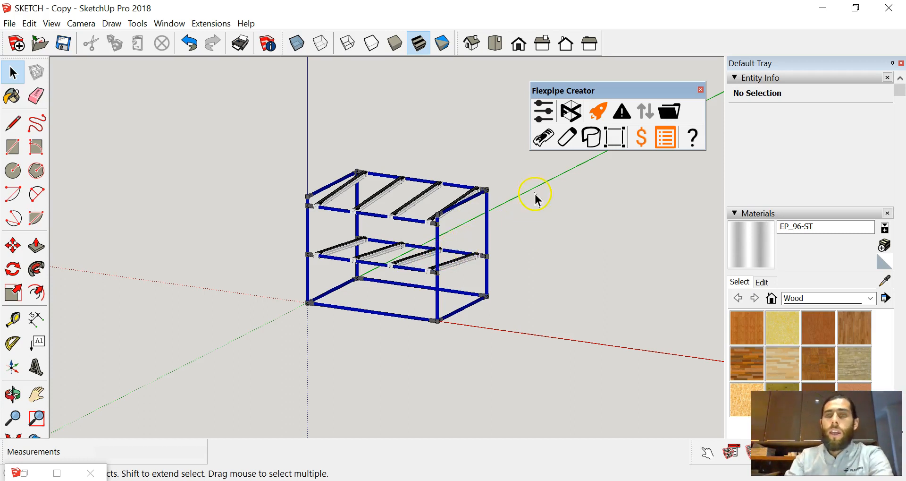
{"action": "left_click", "coordinate": [609, 110]}
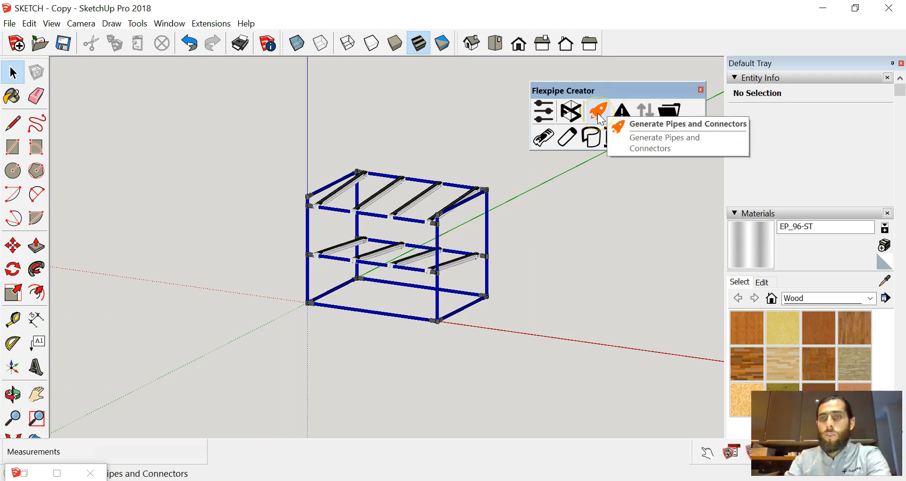
{"action": "left_click", "coordinate": [623, 111]}
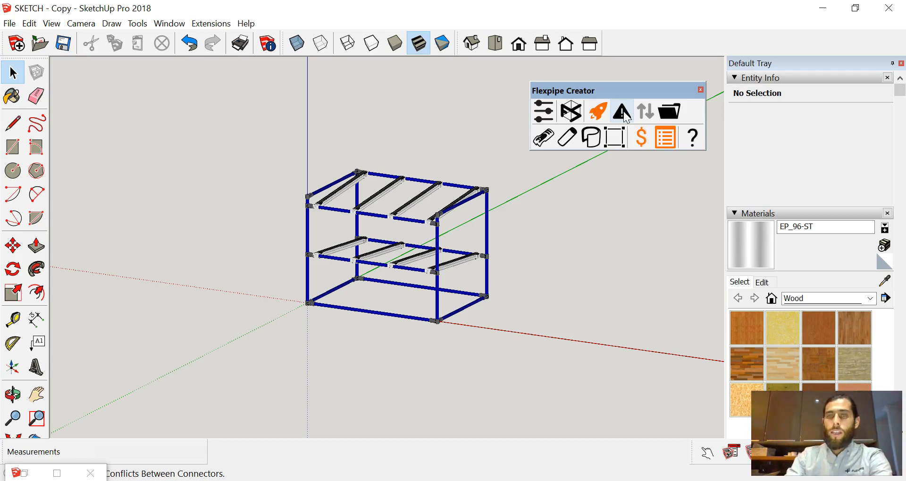
{"action": "left_click", "coordinate": [514, 377]}
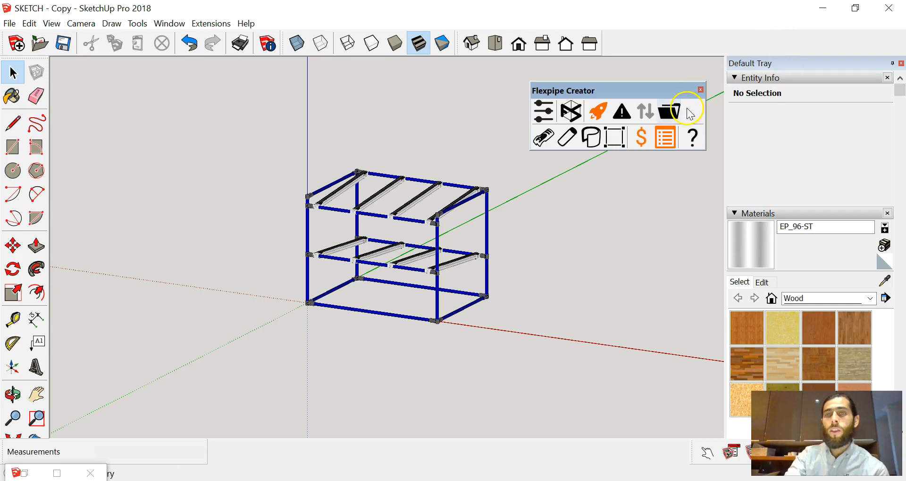
{"action": "left_click", "coordinate": [624, 113]}
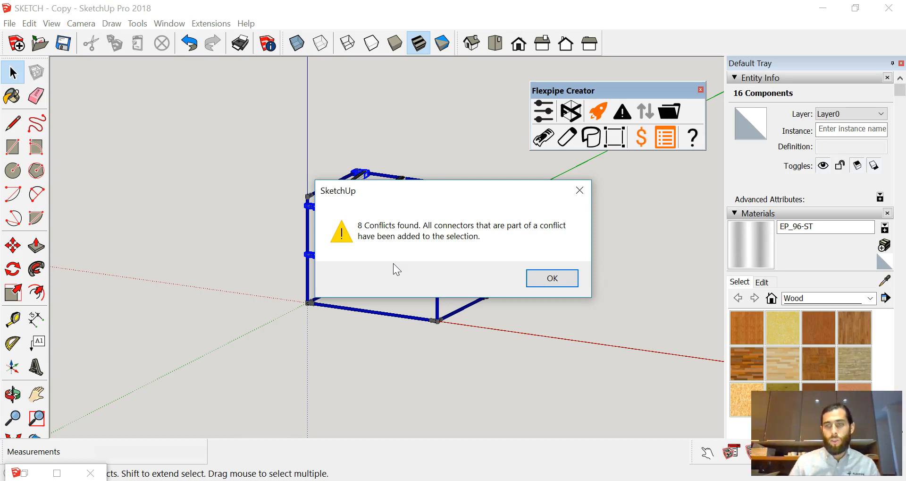
{"action": "left_click", "coordinate": [553, 279]}
Step: Examine the selected connectors around both rack levels, and in front view the end roller track bracket against the pipe connector
{"action": "scroll", "coordinate": [376, 185], "scroll_direction": "up", "scroll_amount": 2}
{"action": "scroll", "coordinate": [376, 184], "scroll_direction": "up", "scroll_amount": 2}
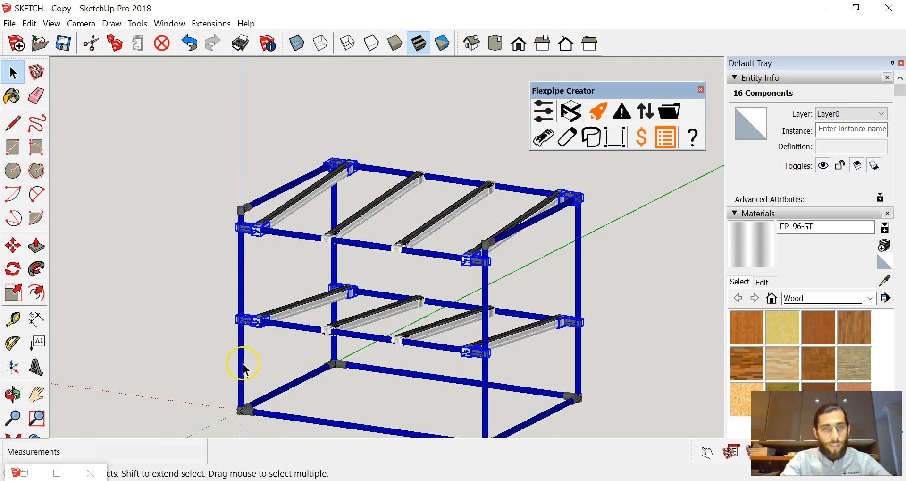
{"action": "scroll", "coordinate": [276, 282], "scroll_direction": "down", "scroll_amount": 3}
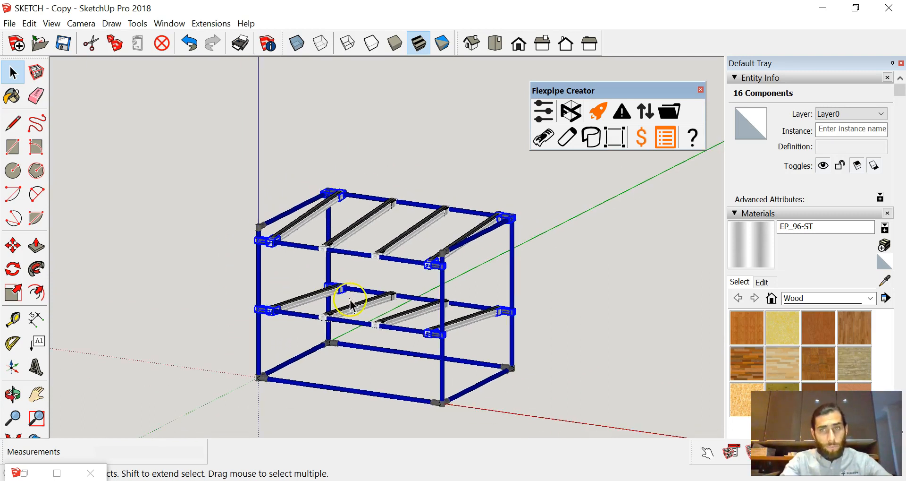
{"action": "middle_click_drag", "start_coordinate": [462, 333], "coordinate": [372, 343]}
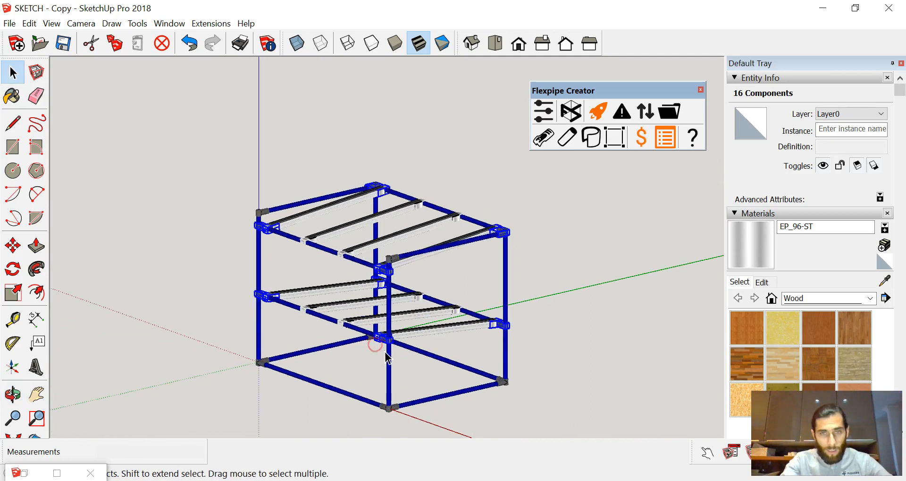
{"action": "scroll", "coordinate": [381, 323], "scroll_direction": "up", "scroll_amount": 5}
{"action": "scroll", "coordinate": [381, 323], "scroll_direction": "down", "scroll_amount": 5}
{"action": "middle_click_drag", "start_coordinate": [370, 318], "coordinate": [502, 336]}
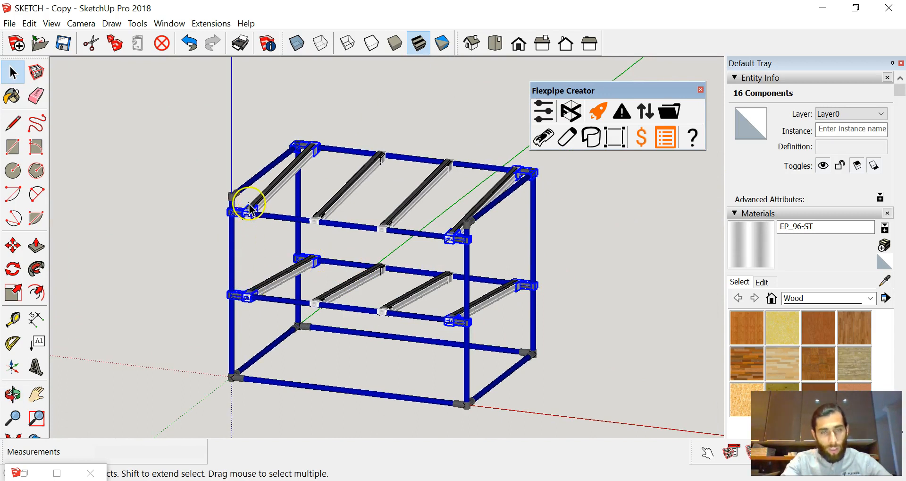
{"action": "middle_click_drag", "start_coordinate": [410, 326], "coordinate": [476, 314]}
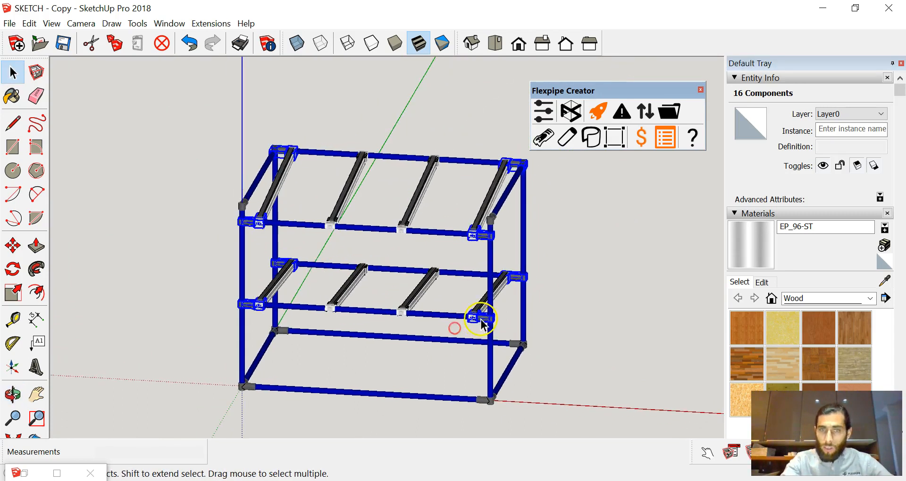
{"action": "scroll", "coordinate": [472, 302], "scroll_direction": "up", "scroll_amount": 3}
{"action": "left_click", "coordinate": [518, 45]}
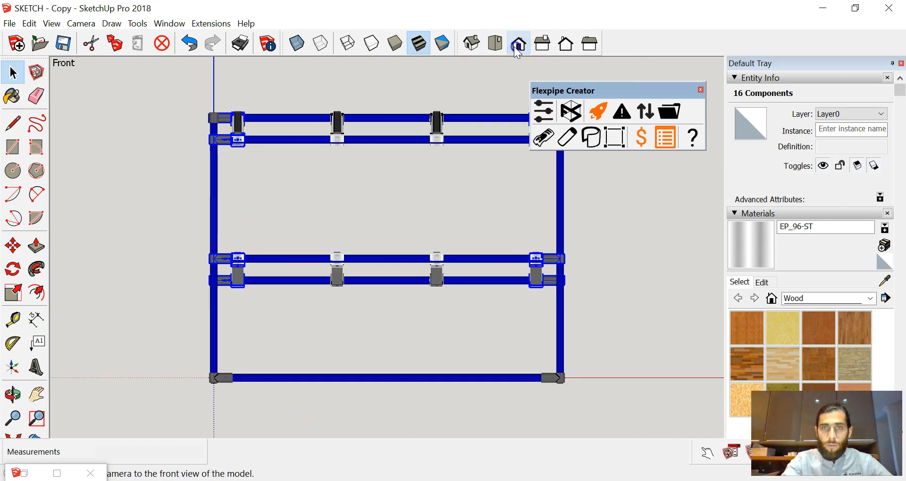
{"action": "scroll", "coordinate": [544, 261], "scroll_direction": "up", "scroll_amount": 5}
{"action": "scroll", "coordinate": [544, 257], "scroll_direction": "up", "scroll_amount": 8}
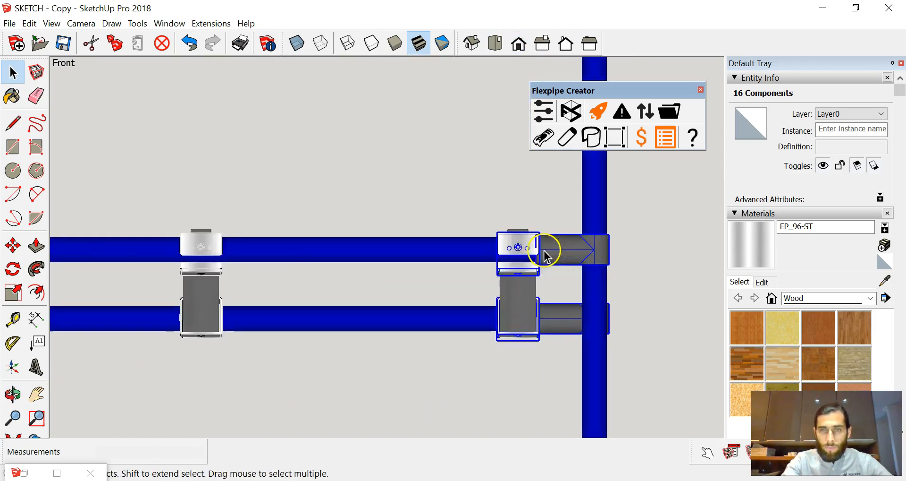
{"action": "scroll", "coordinate": [460, 233], "scroll_direction": "down", "scroll_amount": 3}
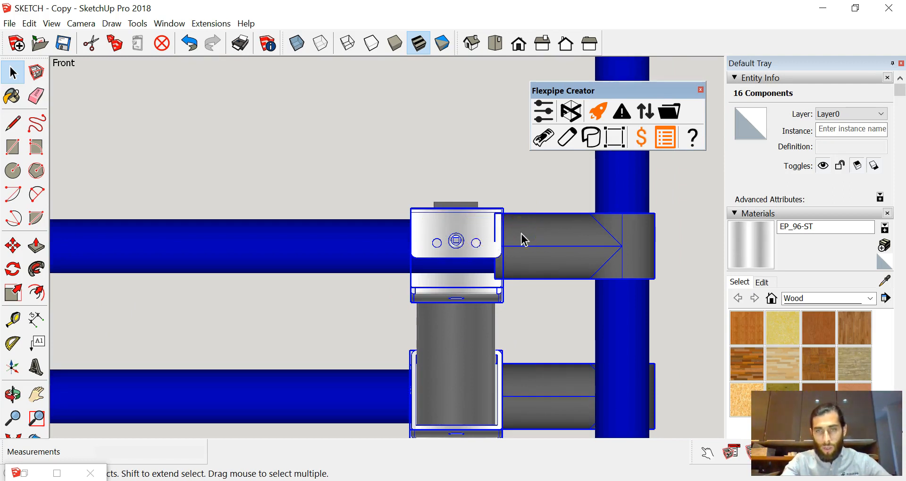
{"action": "scroll", "coordinate": [521, 238], "scroll_direction": "down", "scroll_amount": 6}
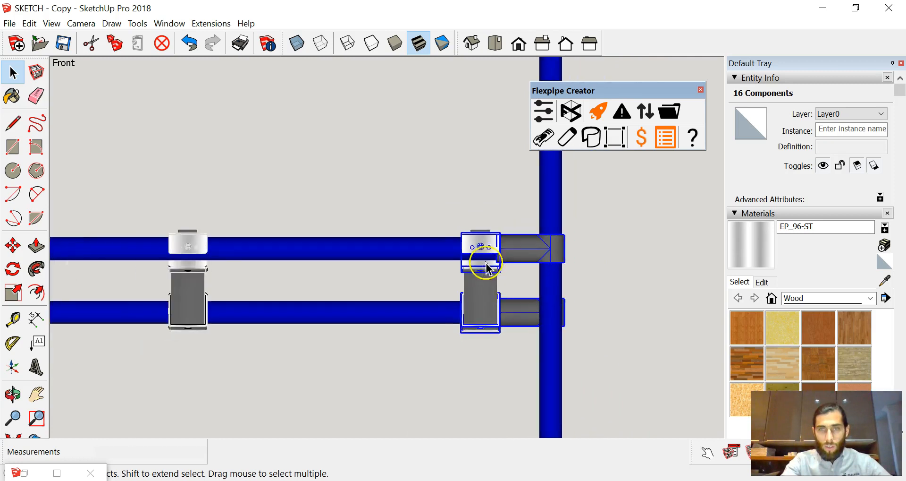
Step: Clear the selection and revert the model to its last saved line sketch
{"action": "scroll", "coordinate": [486, 277], "scroll_direction": "down", "scroll_amount": 5}
{"action": "middle_click_drag", "start_coordinate": [566, 226], "coordinate": [521, 277]}
{"action": "left_click", "coordinate": [448, 237]}
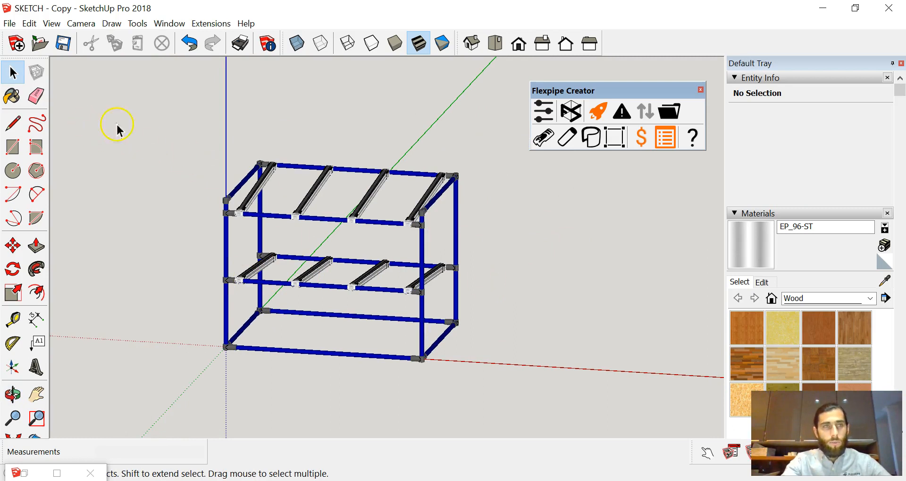
{"action": "left_click", "coordinate": [11, 24]}
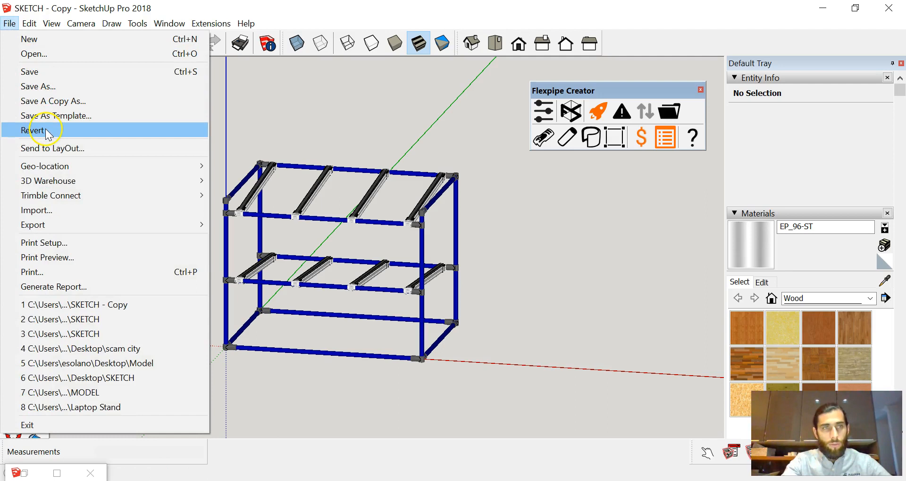
{"action": "left_click", "coordinate": [45, 129]}
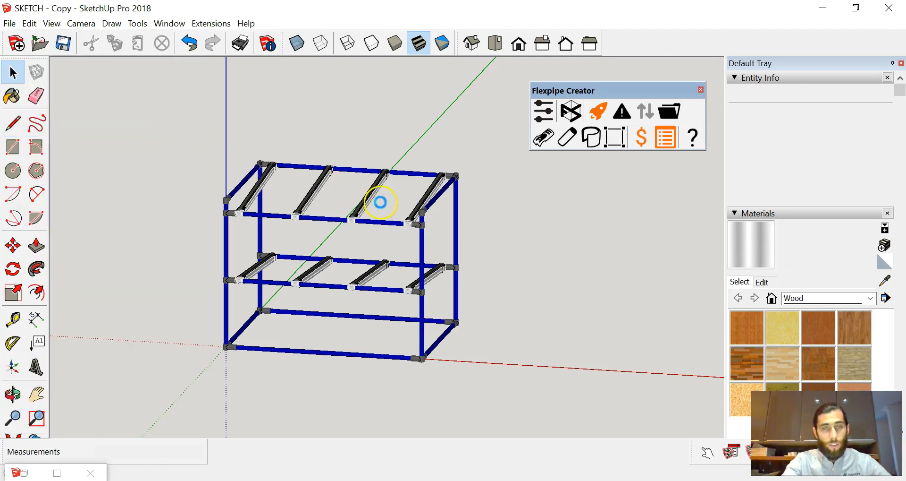
Step: Move the leftmost roller track lines on both rack levels 0.25 inch inward along the red axis in front view
{"action": "scroll", "coordinate": [167, 208], "scroll_direction": "up", "scroll_amount": 1}
{"action": "scroll", "coordinate": [167, 207], "scroll_direction": "up", "scroll_amount": 6}
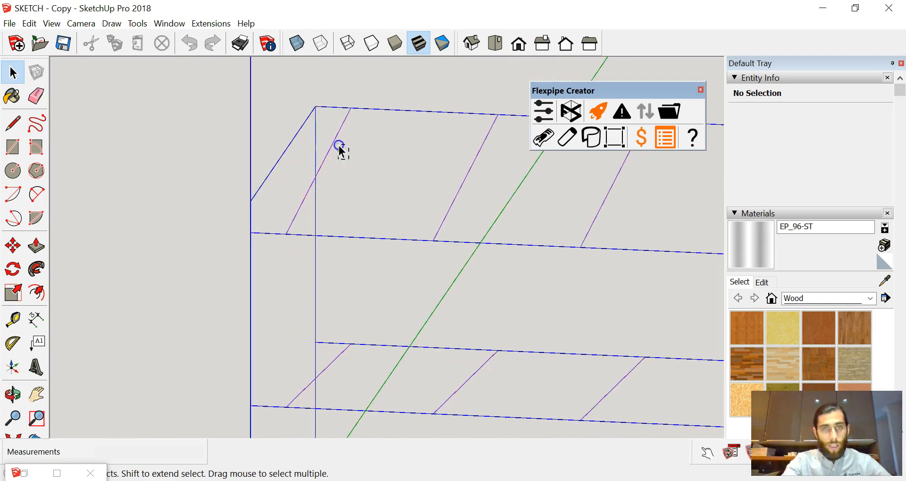
{"action": "left_click", "coordinate": [336, 135]}
{"action": "scroll", "coordinate": [348, 122], "scroll_direction": "down", "scroll_amount": 3}
{"action": "scroll", "coordinate": [328, 298], "scroll_direction": "up", "scroll_amount": 3}
{"action": "left_click", "coordinate": [334, 247], "text": "shift"}
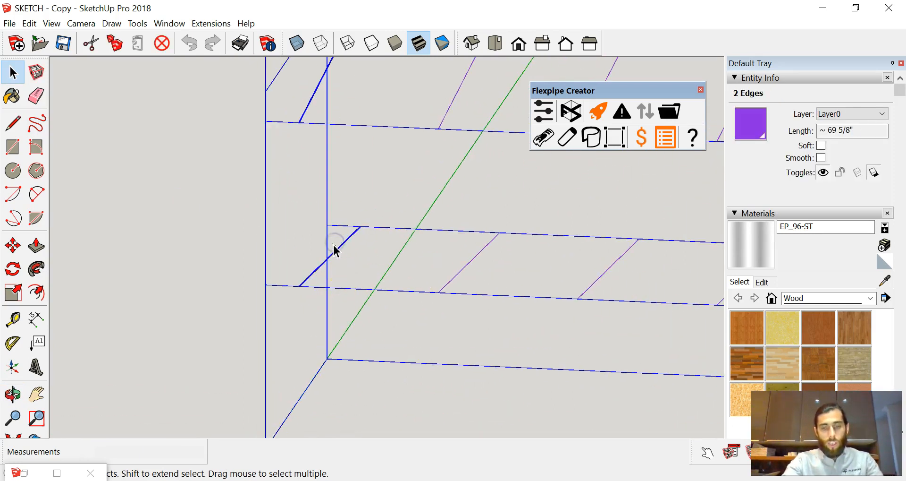
{"action": "scroll", "coordinate": [284, 242], "scroll_direction": "down", "scroll_amount": 4}
{"action": "left_click", "coordinate": [519, 43]}
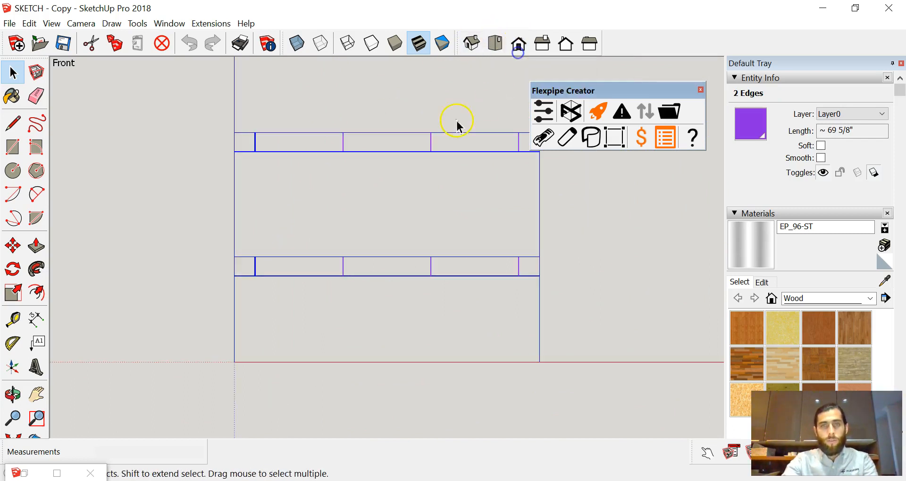
{"action": "key", "text": "m"}
{"action": "left_click", "coordinate": [255, 107]}
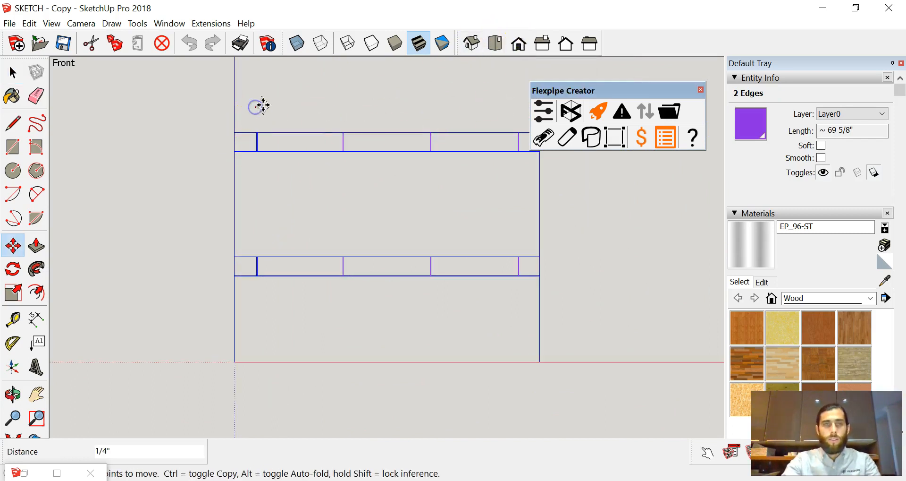
{"action": "type", "text": "."}
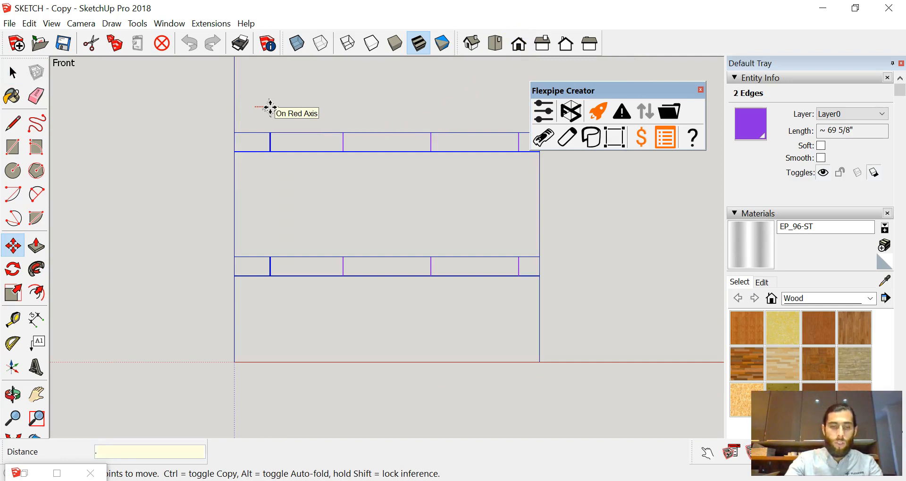
{"action": "type", "text": "25"}
{"action": "key", "text": "Return"}
{"action": "key", "text": "space"}
{"action": "left_click", "coordinate": [272, 108]}
Step: Move the rightmost roller track lines on both rack levels 0.25 inch inward along the red axis
{"action": "scroll", "coordinate": [298, 175], "scroll_direction": "down", "scroll_amount": 2}
{"action": "scroll", "coordinate": [471, 191], "scroll_direction": "up", "scroll_amount": 2}
{"action": "scroll", "coordinate": [410, 137], "scroll_direction": "up", "scroll_amount": 2}
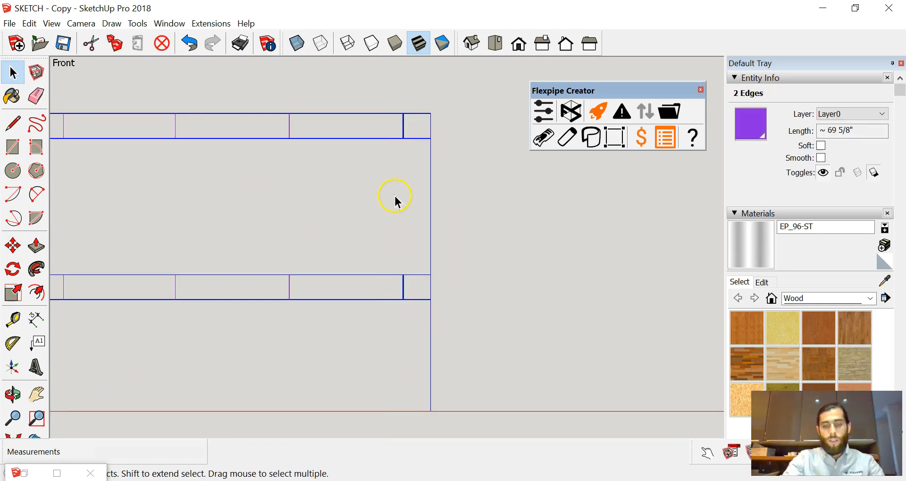
{"action": "key", "text": "m"}
{"action": "left_click", "coordinate": [392, 182]}
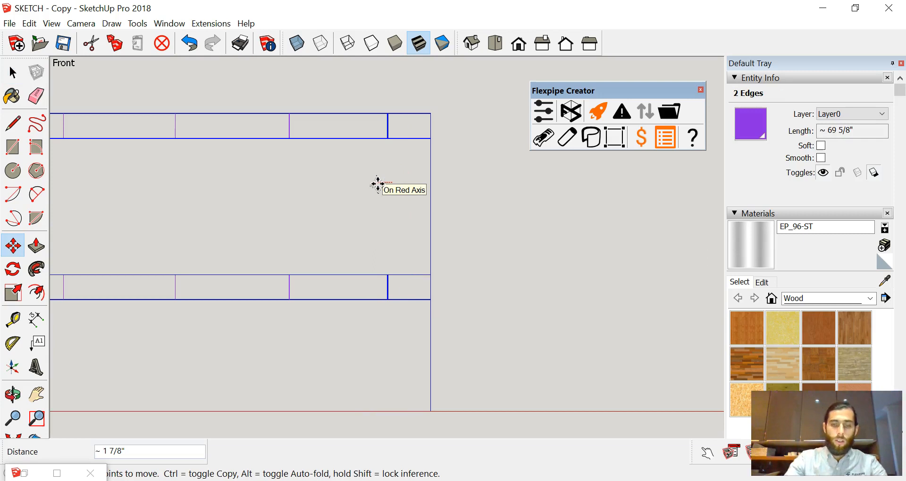
{"action": "type", "text": ".25"}
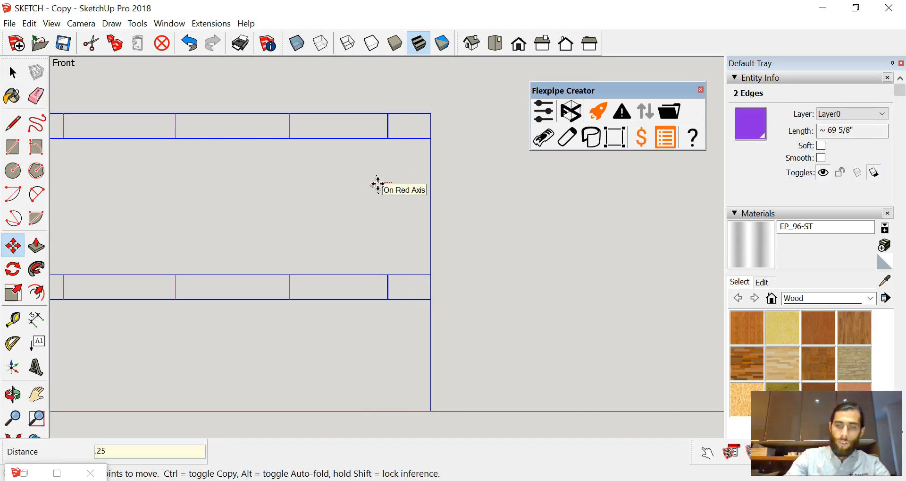
{"action": "key", "text": "Return"}
{"action": "key", "text": "space"}
{"action": "left_click", "coordinate": [378, 184]}
Step: Save the adjusted line sketch and generate its pipes and connectors again
{"action": "scroll", "coordinate": [385, 220], "scroll_direction": "down", "scroll_amount": 2}
{"action": "middle_click_drag", "start_coordinate": [385, 220], "coordinate": [395, 270]}
{"action": "left_click", "coordinate": [65, 46]}
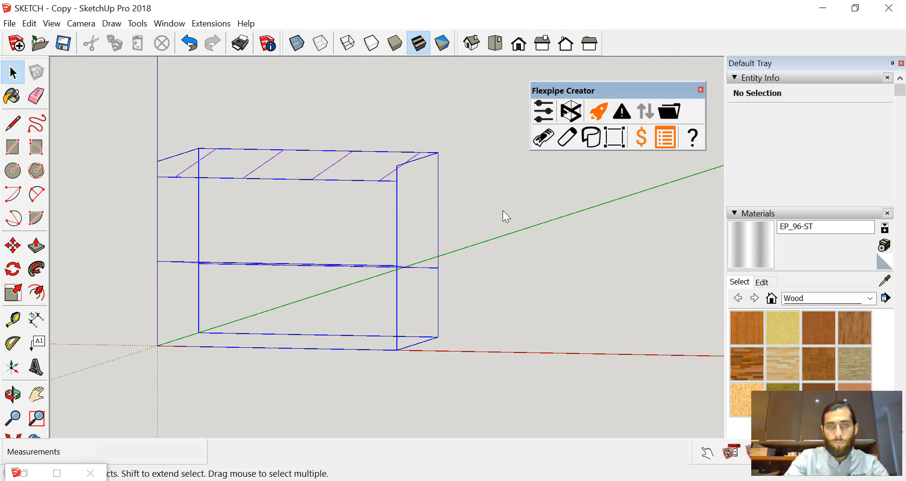
Step: Inspect the spacing between the roller track brackets and pipe connectors at the rack's right end in front view
{"action": "left_click", "coordinate": [515, 54]}
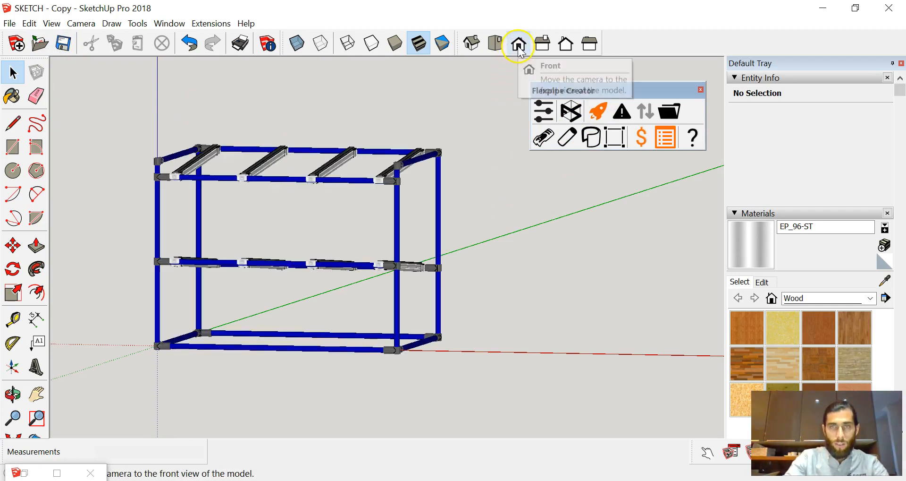
{"action": "left_click", "coordinate": [508, 165]}
{"action": "scroll", "coordinate": [508, 166], "scroll_direction": "up", "scroll_amount": 10}
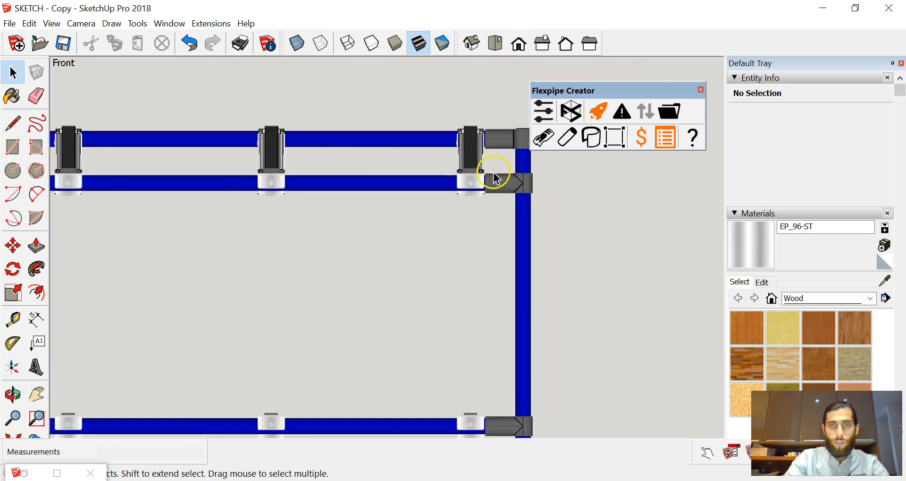
Step: Recheck the bracket clearance at the rack's upper right corner and run the connector conflict check on the regenerated rack
{"action": "scroll", "coordinate": [484, 191], "scroll_direction": "up", "scroll_amount": 2}
{"action": "scroll", "coordinate": [496, 186], "scroll_direction": "down", "scroll_amount": 4}
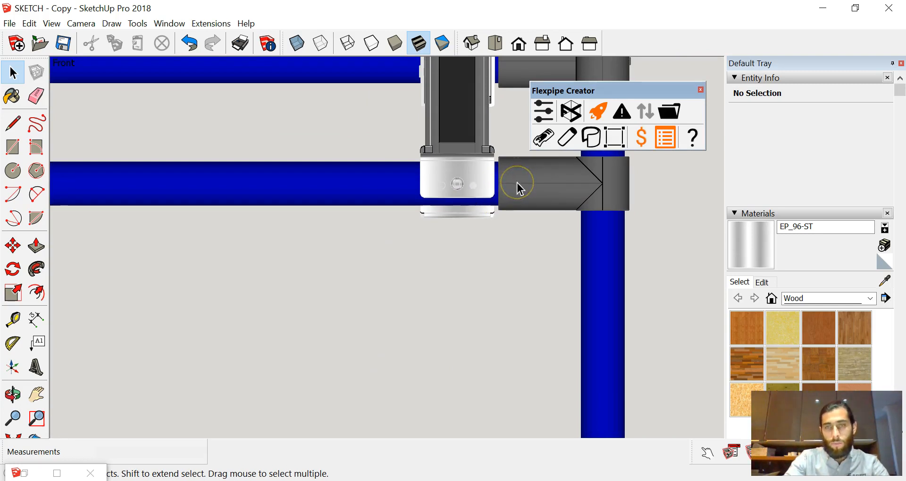
{"action": "scroll", "coordinate": [467, 193], "scroll_direction": "down", "scroll_amount": 4}
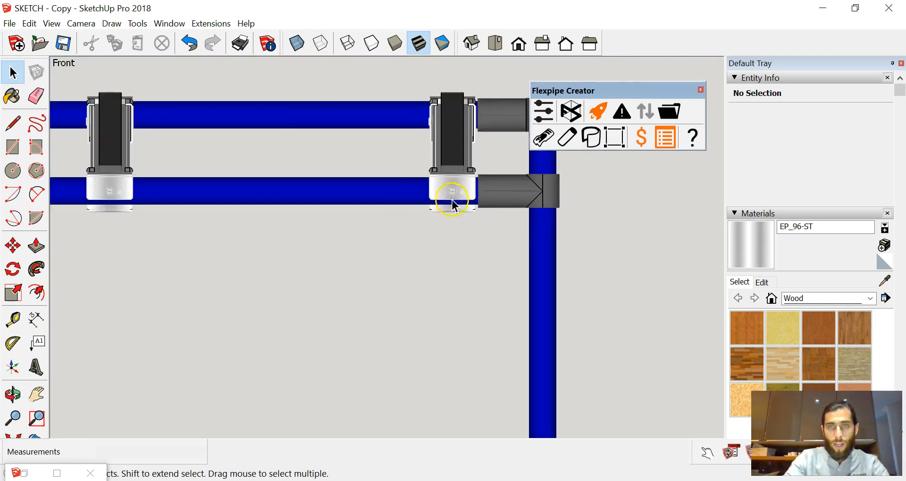
{"action": "middle_click_drag", "start_coordinate": [535, 226], "coordinate": [407, 247]}
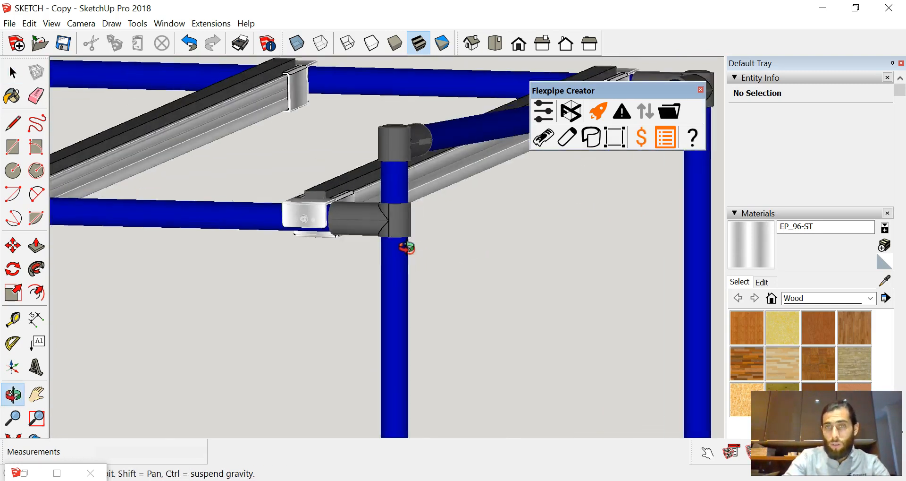
{"action": "left_click", "coordinate": [623, 113]}
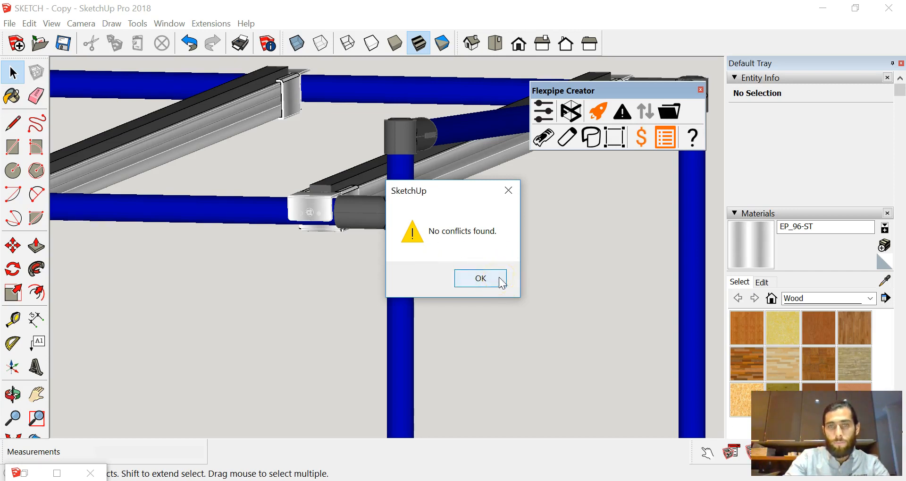
{"action": "left_click", "coordinate": [502, 281]}
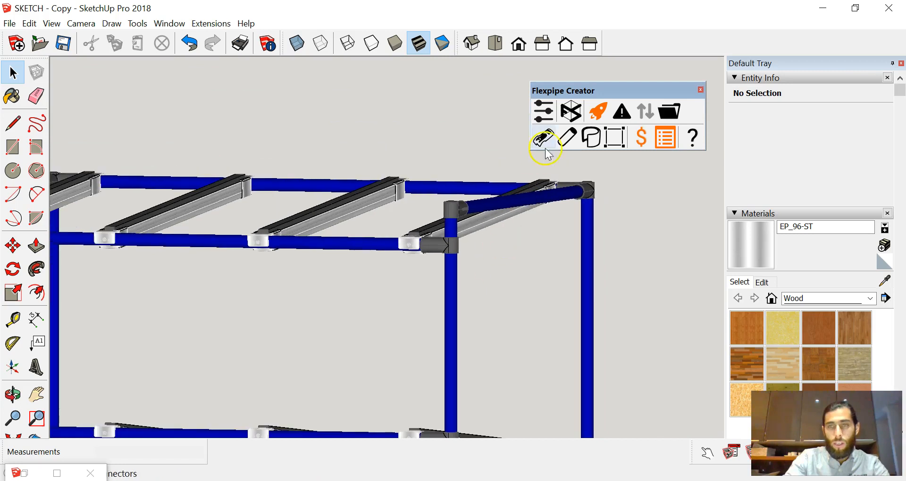
{"action": "scroll", "coordinate": [436, 117], "scroll_direction": "down", "scroll_amount": 3}
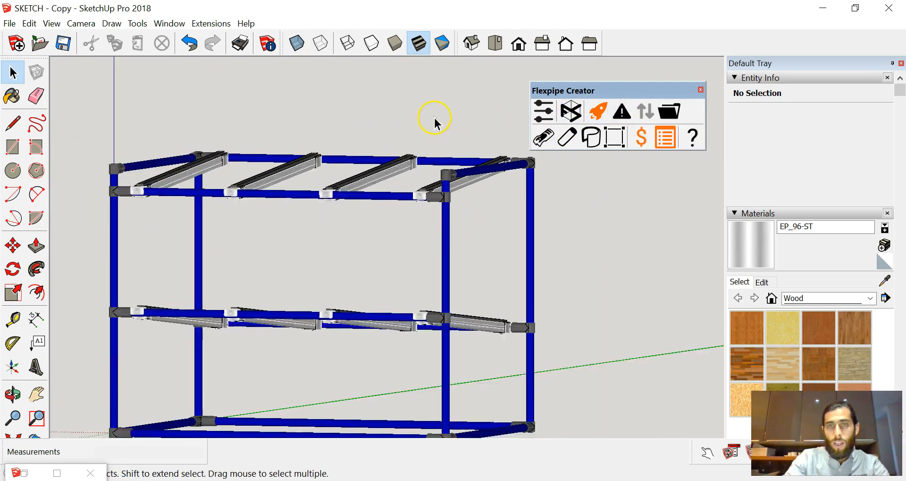
{"action": "middle_click_drag", "start_coordinate": [402, 132], "coordinate": [404, 180]}
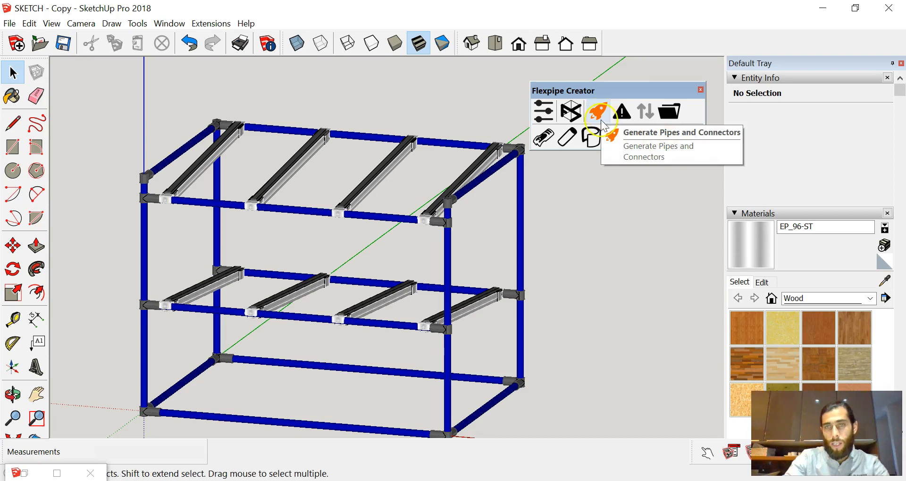
{"action": "scroll", "coordinate": [603, 207], "scroll_direction": "down", "scroll_amount": 3}
{"action": "scroll", "coordinate": [323, 191], "scroll_direction": "down", "scroll_amount": 4}
{"action": "scroll", "coordinate": [441, 276], "scroll_direction": "down", "scroll_amount": 2}
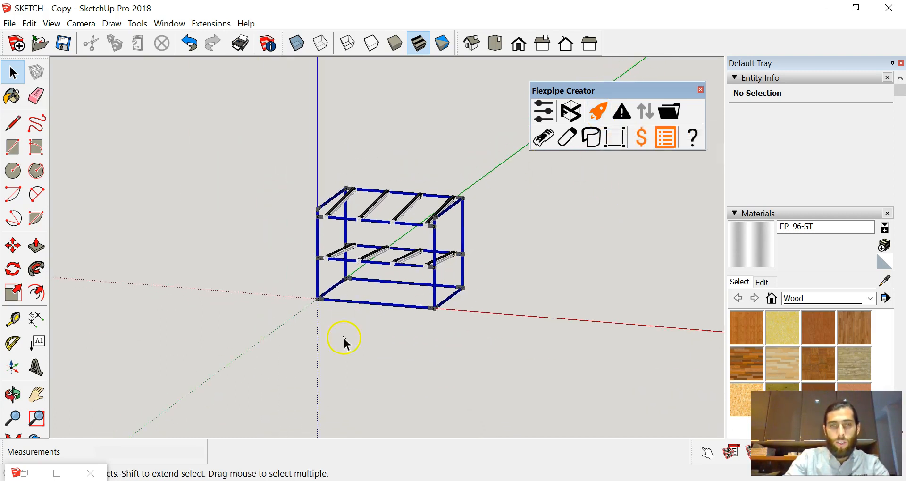
{"action": "scroll", "coordinate": [486, 251], "scroll_direction": "up", "scroll_amount": 2}
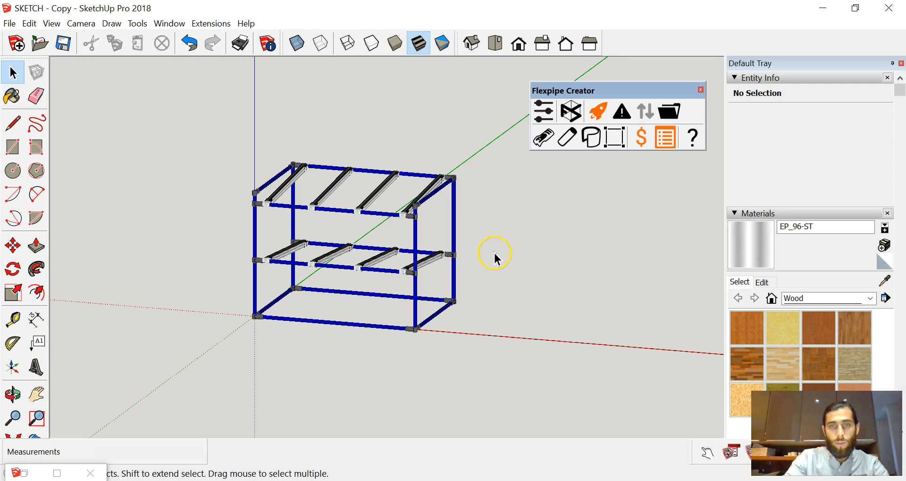